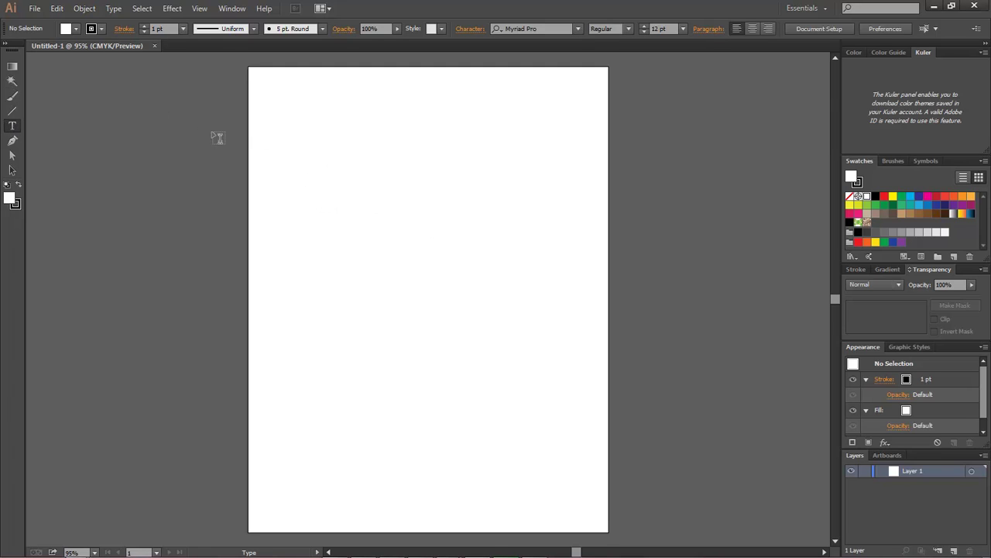
- Type the point text 'Dark Effects' near the top left of the artboard
click(312, 163)
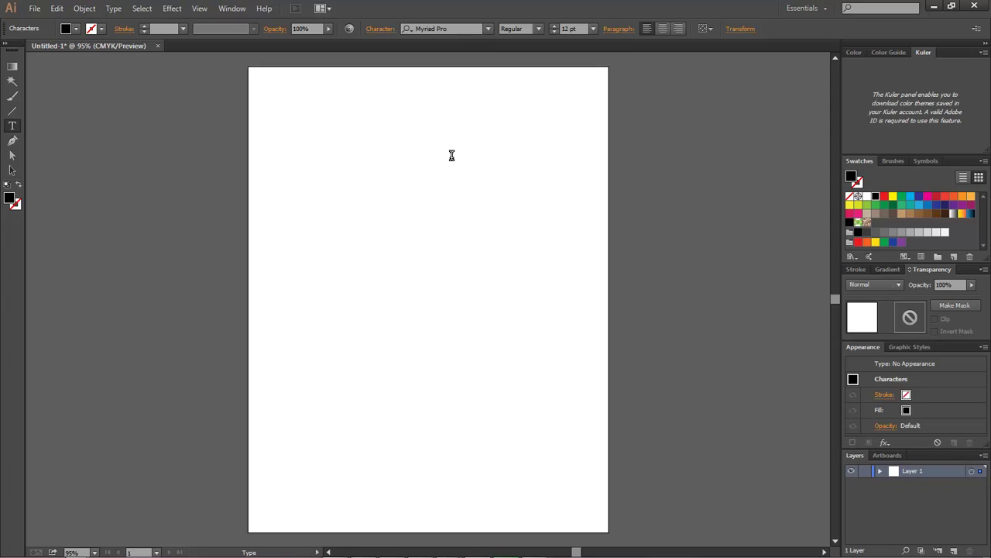
text(Dark ef)
key(BackSpace)
key(BackSpace)
key(BackSpace)
text(ef)
key(BackSpace)
key(BackSpace)
key(BackSpace)
text(Effects)
- Set the whole text to 48 pt, then select the D and the E individually
drag(341, 162, 275, 164)
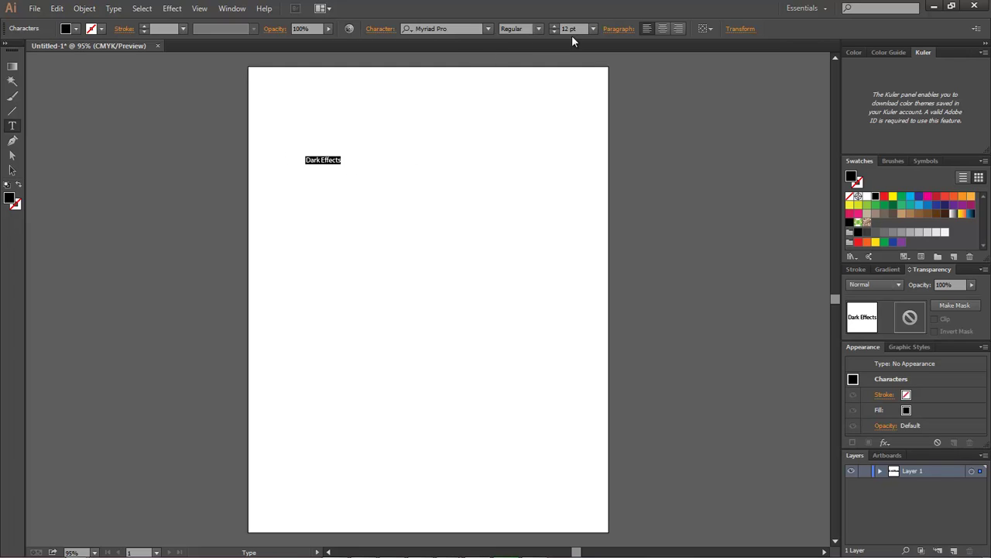
click(593, 29)
click(615, 225)
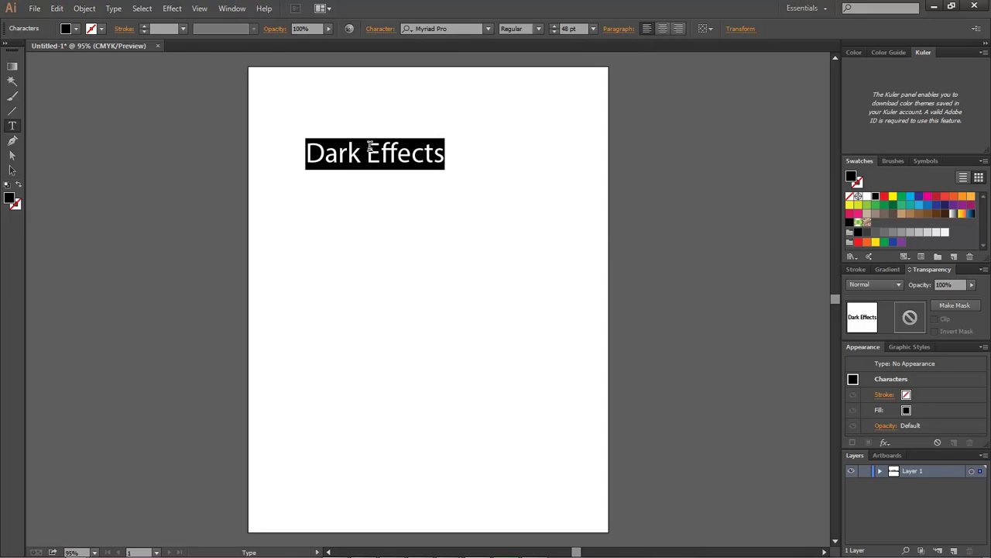
click(349, 155)
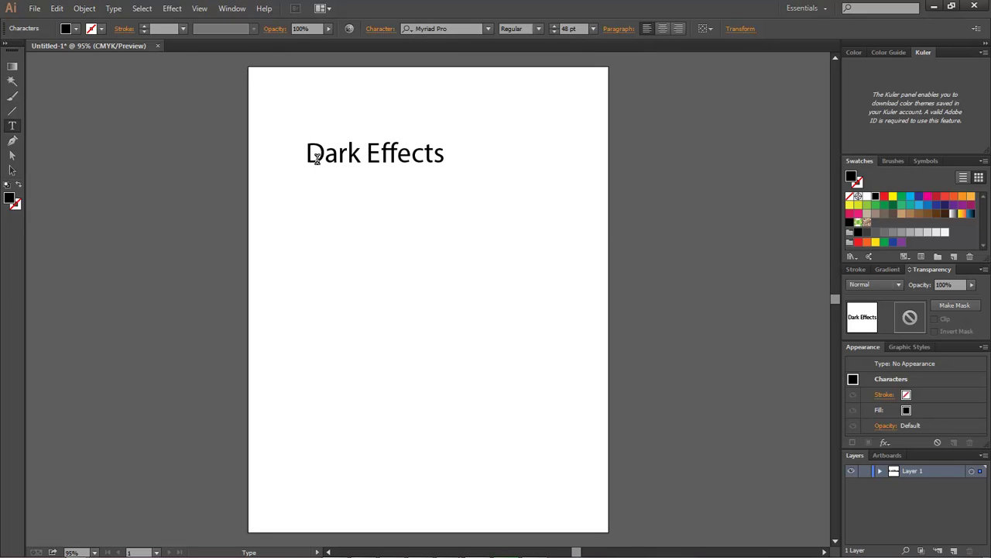
drag(328, 153, 302, 155)
drag(380, 155, 372, 153)
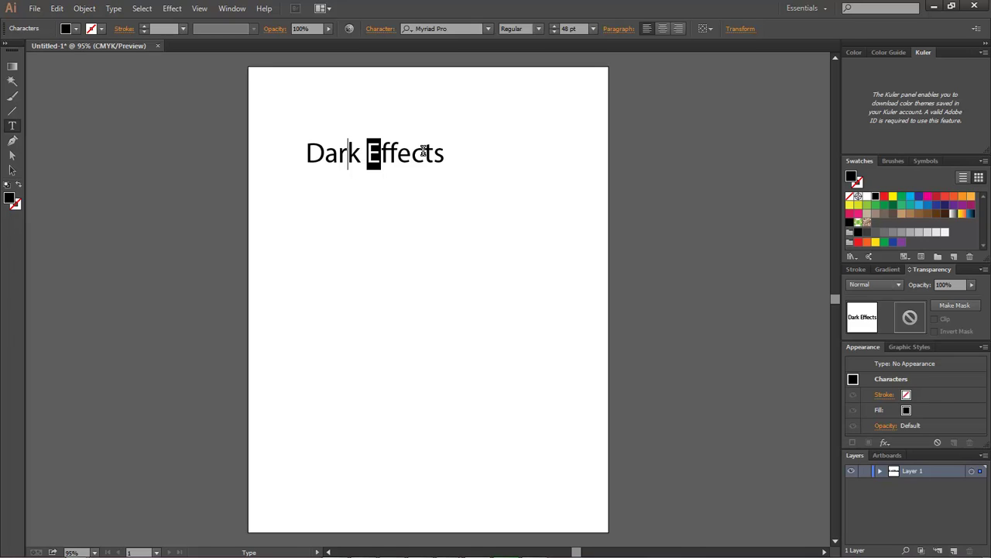
click(408, 154)
drag(325, 151, 286, 146)
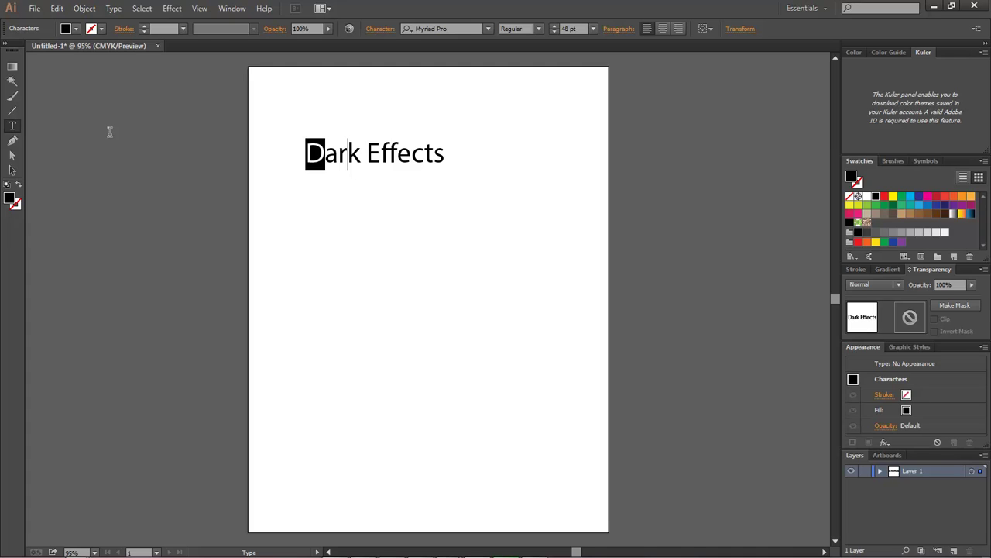
- Show the full floating Tools panel via Window > Tools > Default
click(231, 9)
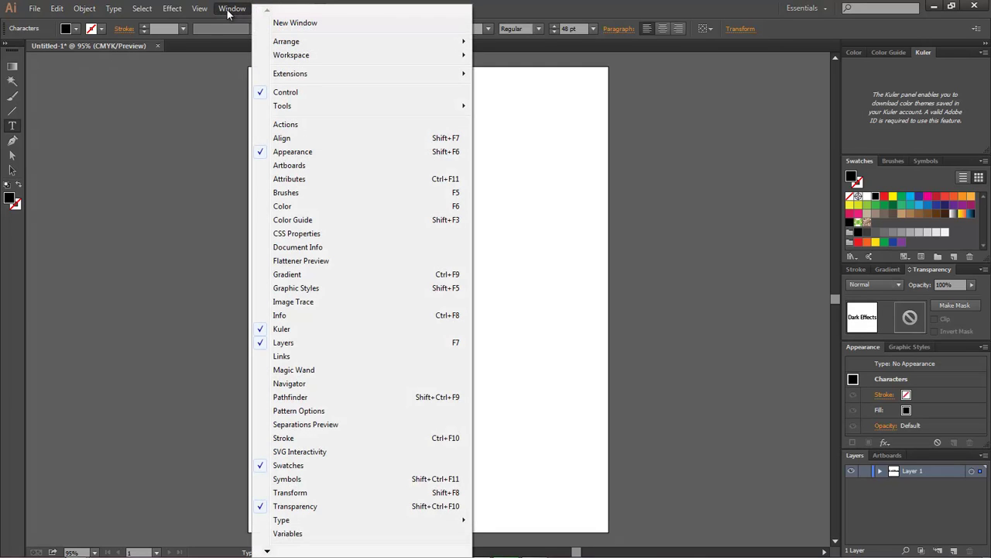
mouse_move(307, 108)
click(496, 102)
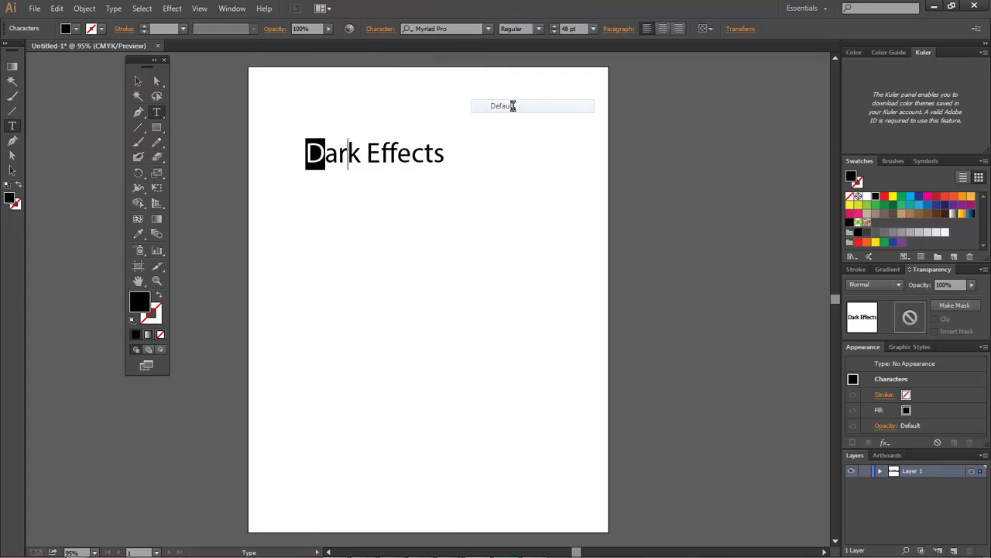
- Pick the Touch Type Tool, add it to the main toolbar, and close the floating panel
click(164, 116)
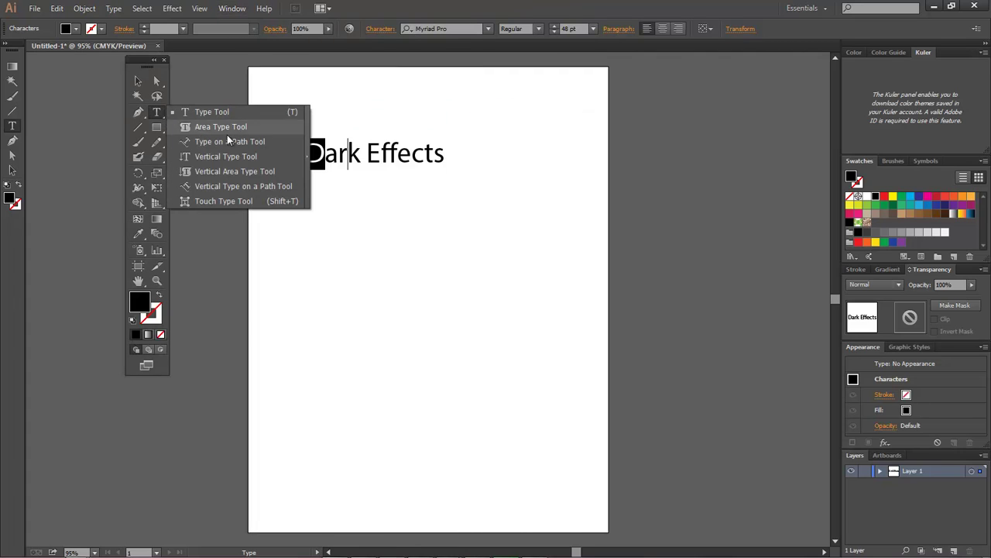
click(227, 203)
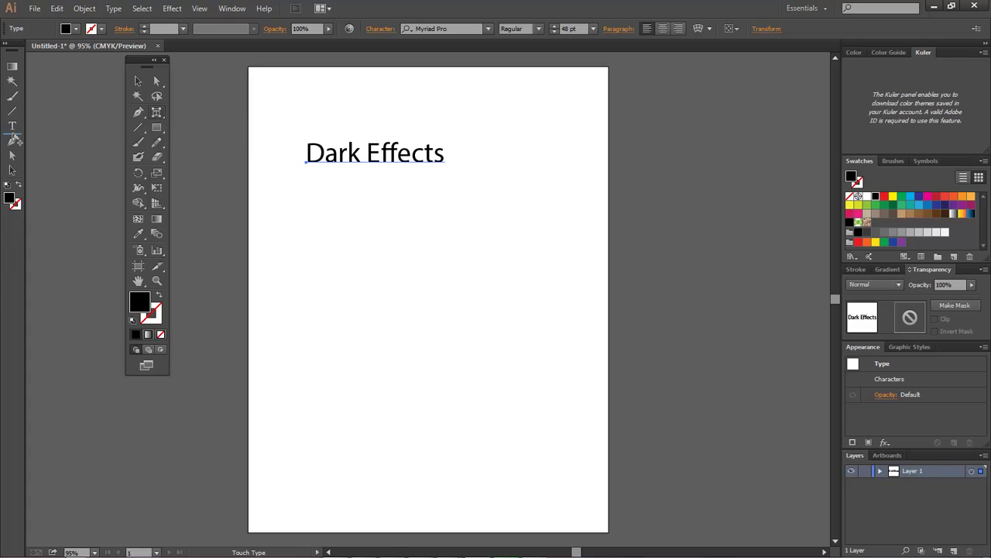
drag(14, 138, 13, 132)
click(163, 60)
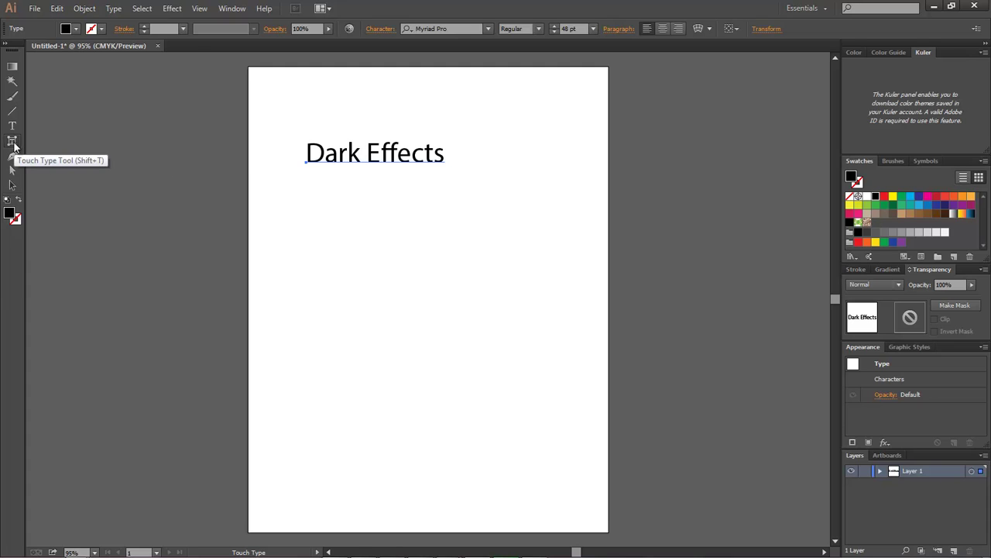
- Scale the D up with Touch Type to about 167% height, then deselect
click(312, 155)
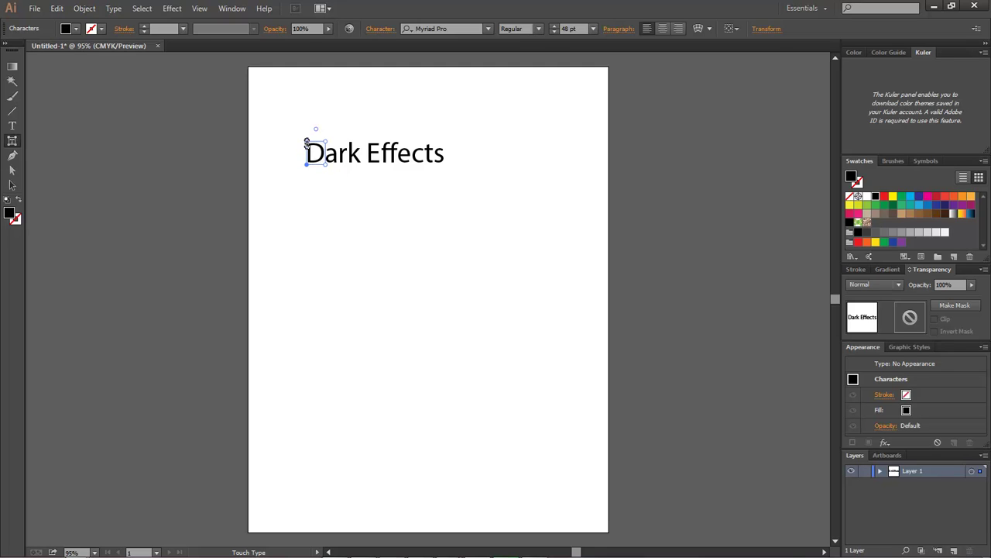
drag(307, 143, 307, 126)
key(ctrl)
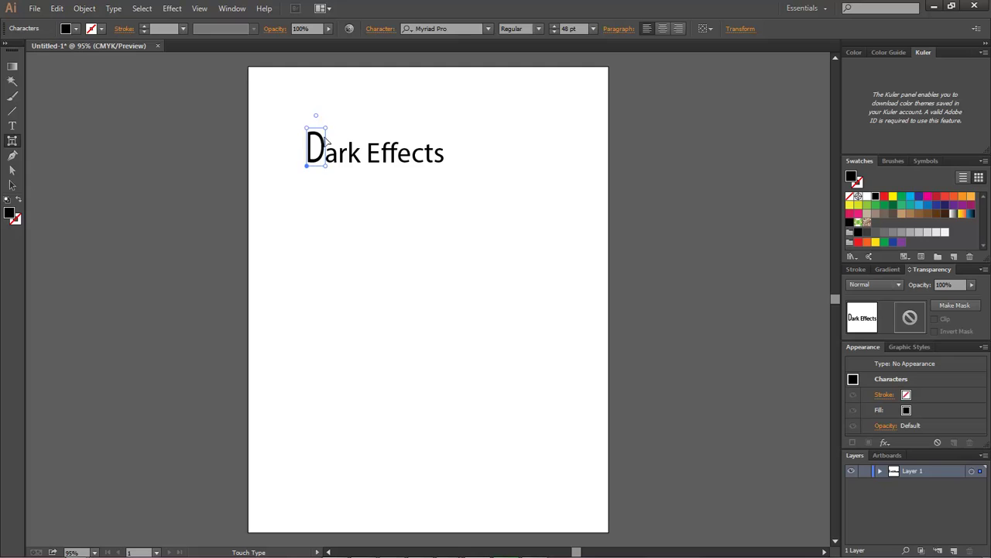
drag(326, 127, 330, 127)
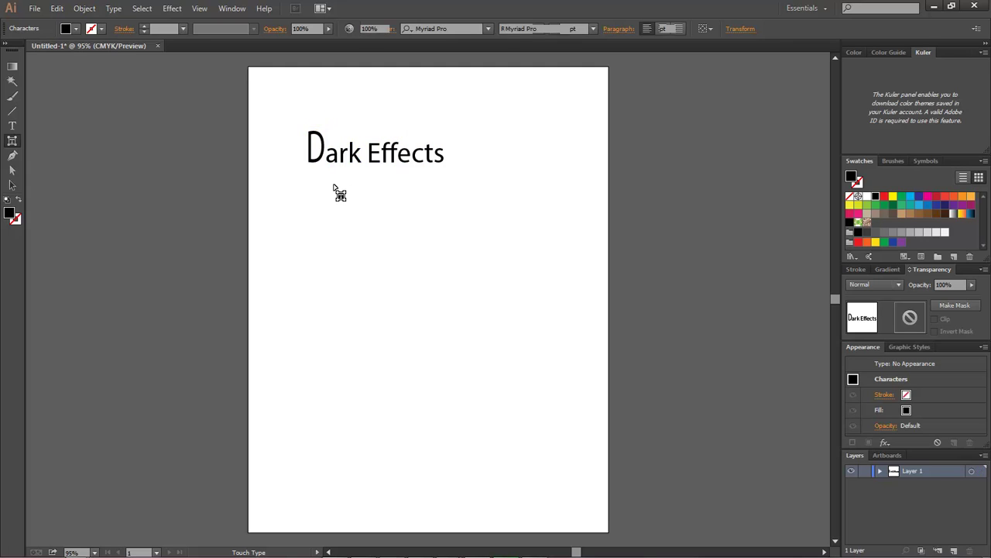
click(335, 190)
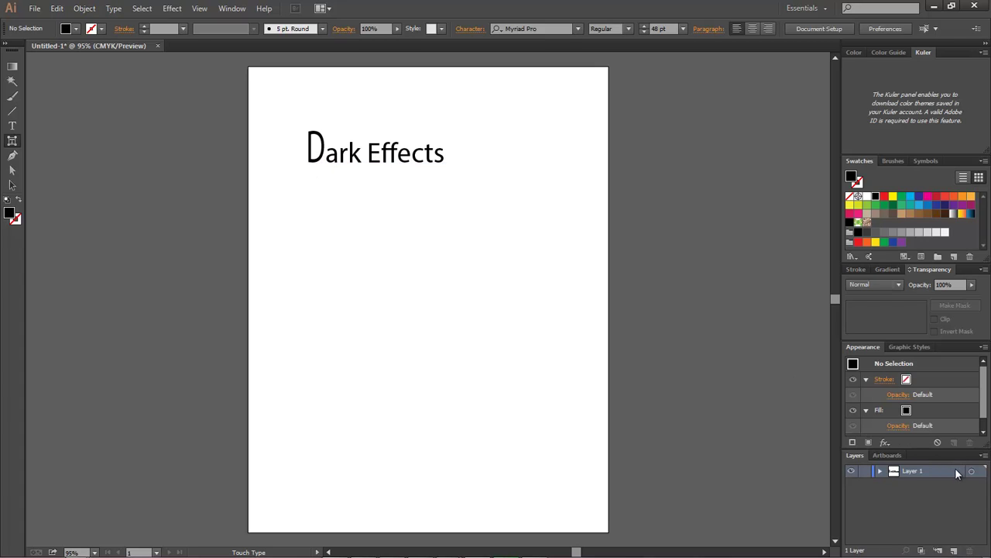
- Stretch the E of Effects taller and make the D taller again
click(377, 151)
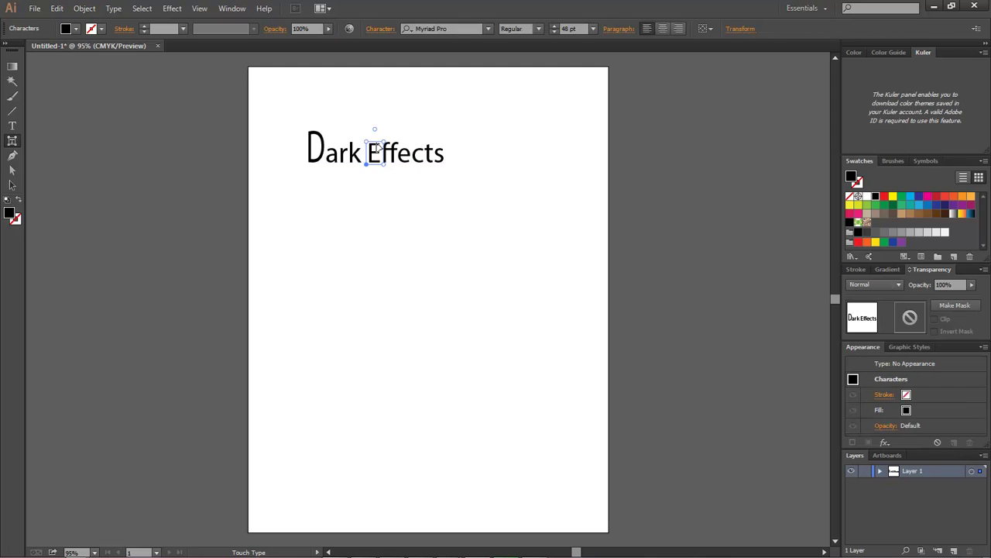
drag(366, 140, 368, 130)
click(315, 140)
drag(307, 128, 310, 132)
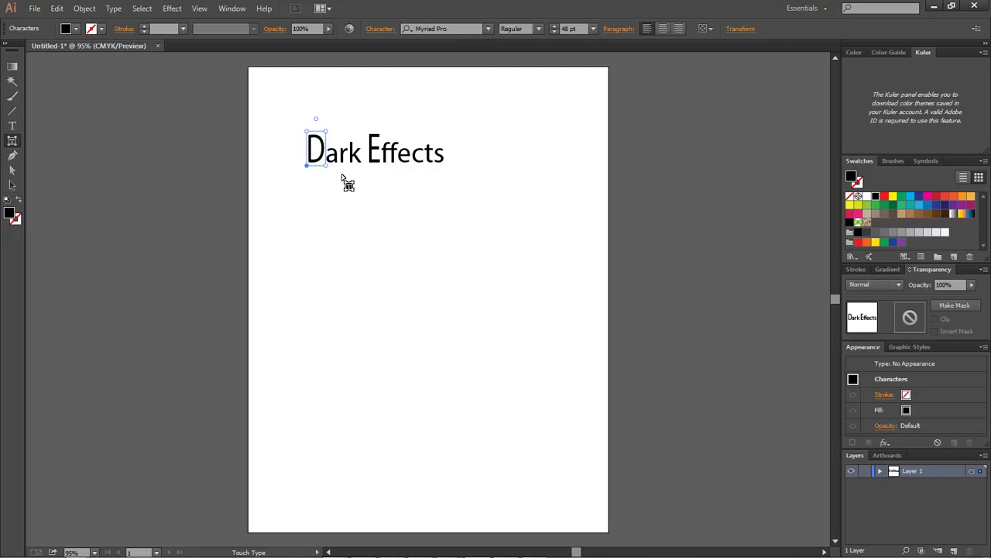
click(451, 201)
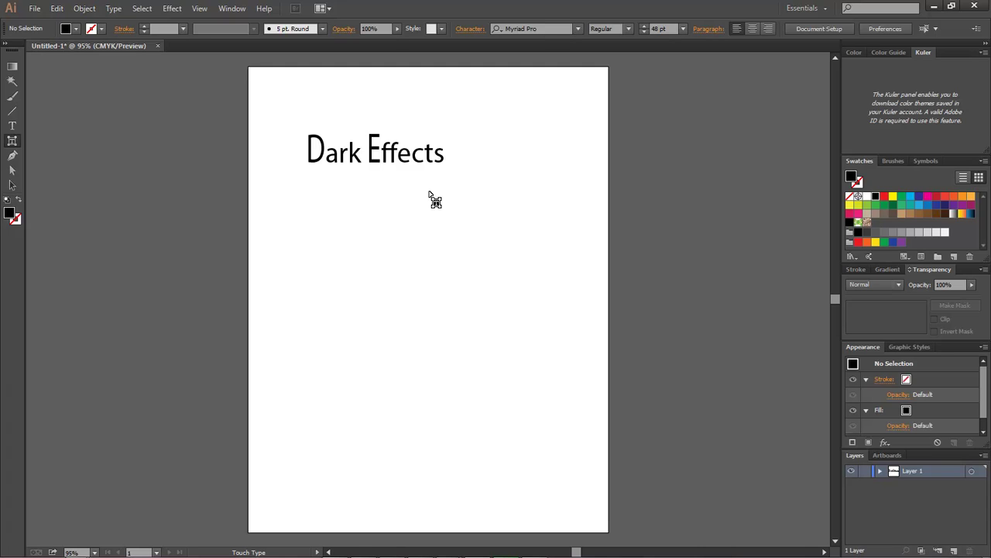
- Drag the E down below the baseline and adjust the D
click(375, 153)
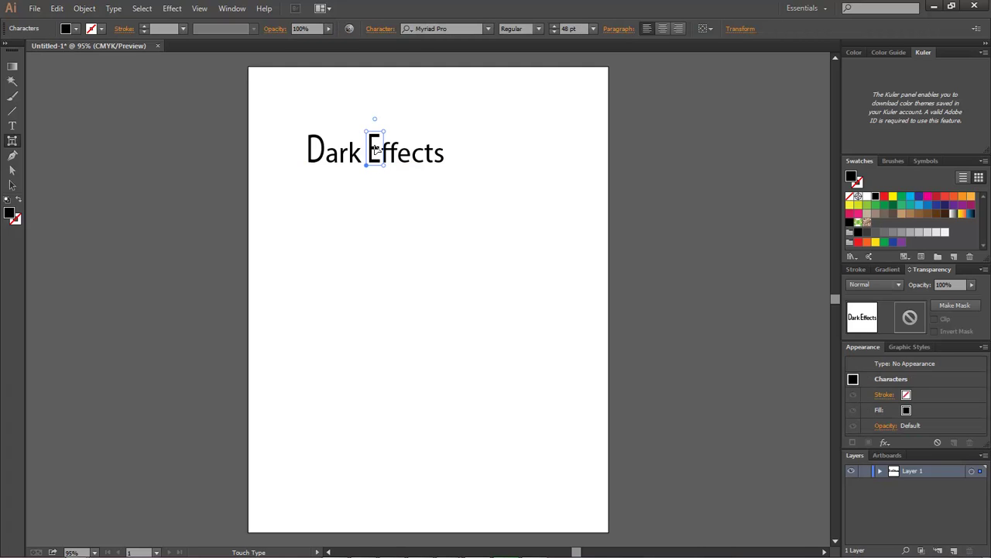
drag(375, 150, 316, 157)
click(316, 152)
click(425, 212)
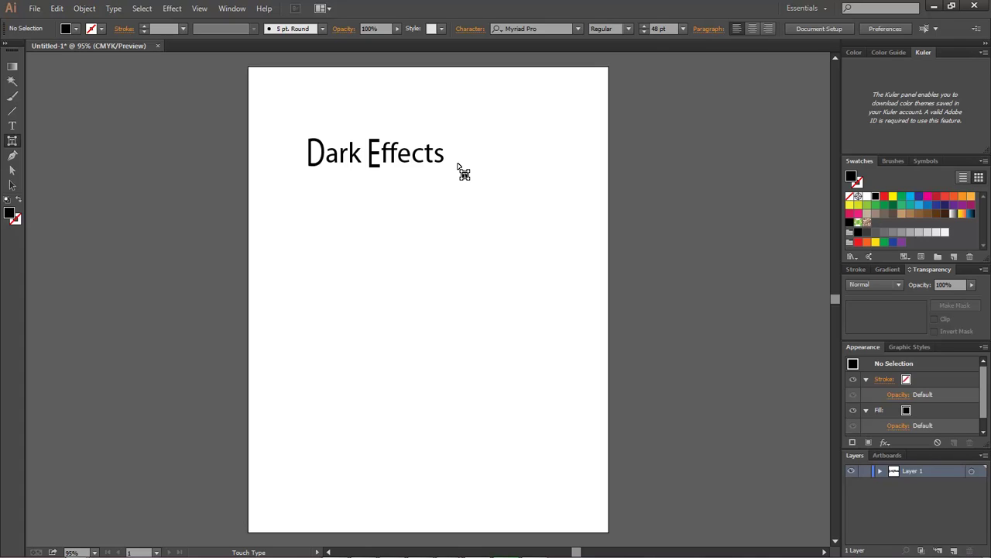
click(377, 159)
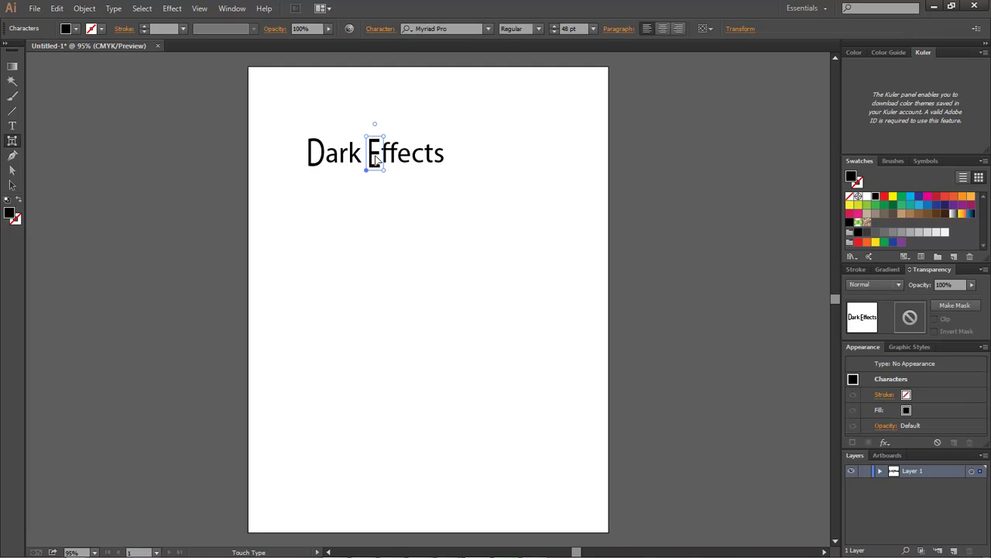
- Fill the enlarged E with a blue swatch and the D with red
click(65, 29)
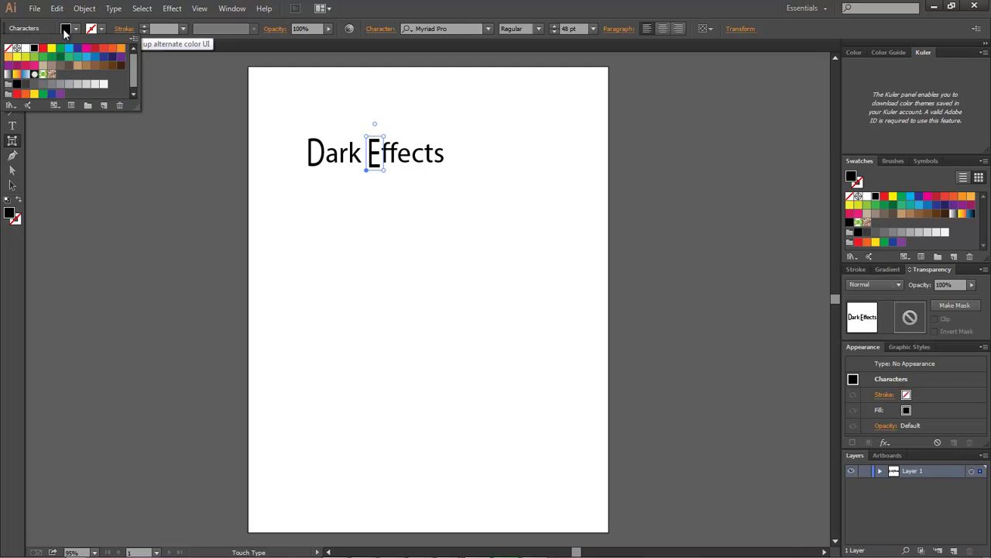
click(70, 50)
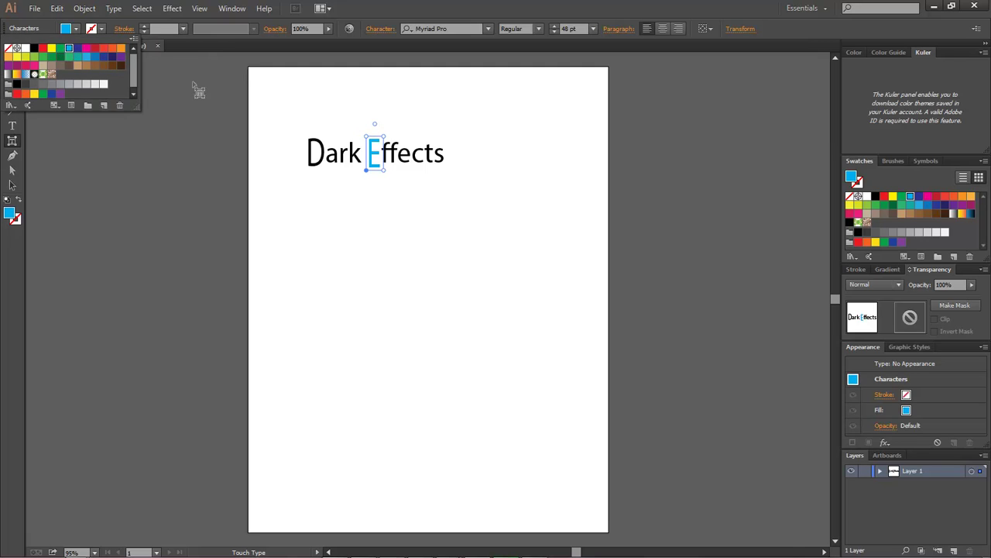
key(Escape)
click(314, 163)
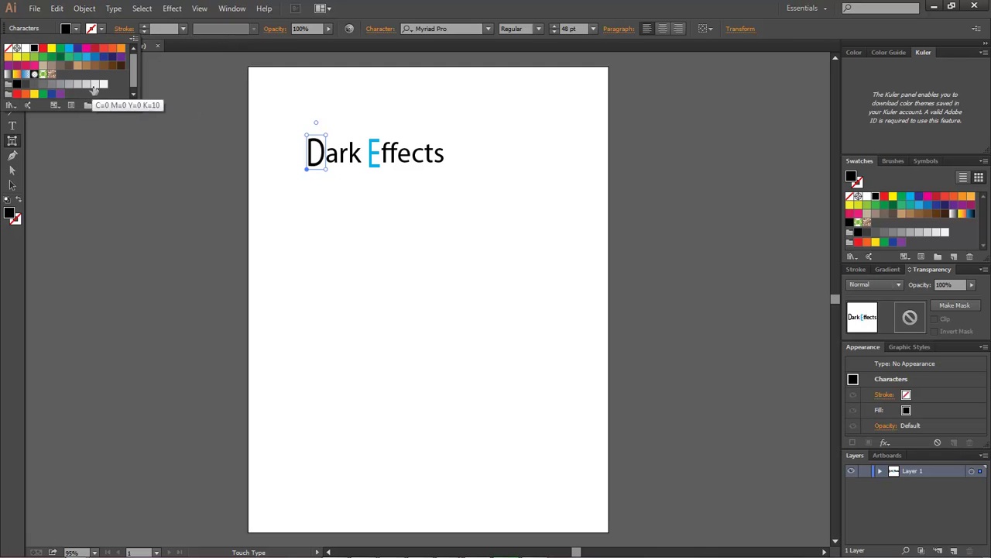
click(42, 48)
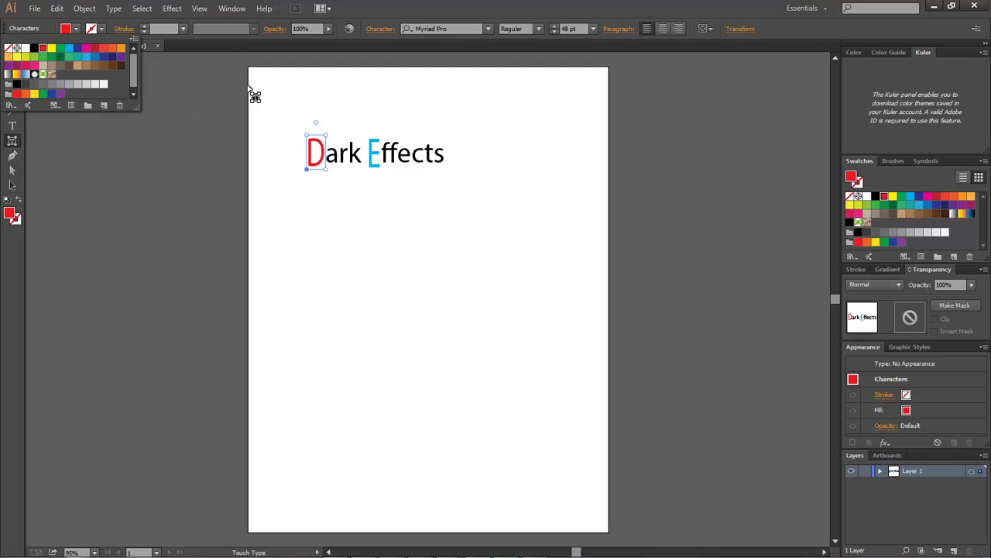
click(467, 178)
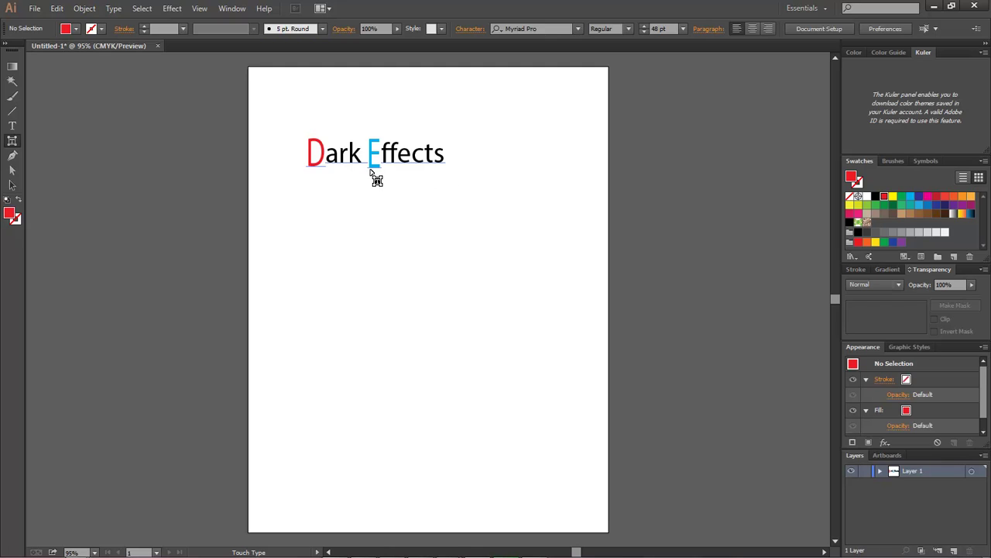
click(317, 167)
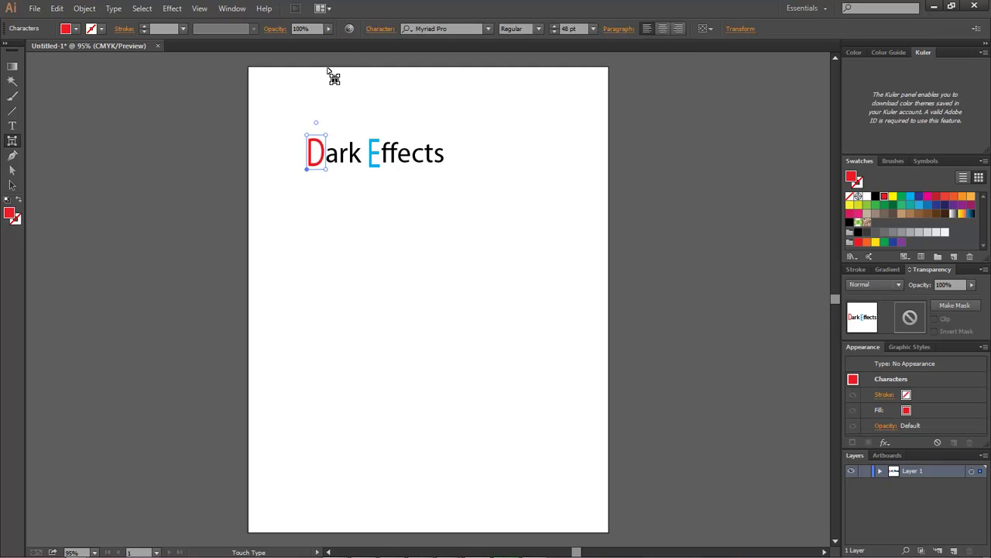
- Lower the D's opacity to 43% and fill it black for a translucent grey look
click(329, 29)
drag(297, 38, 298, 39)
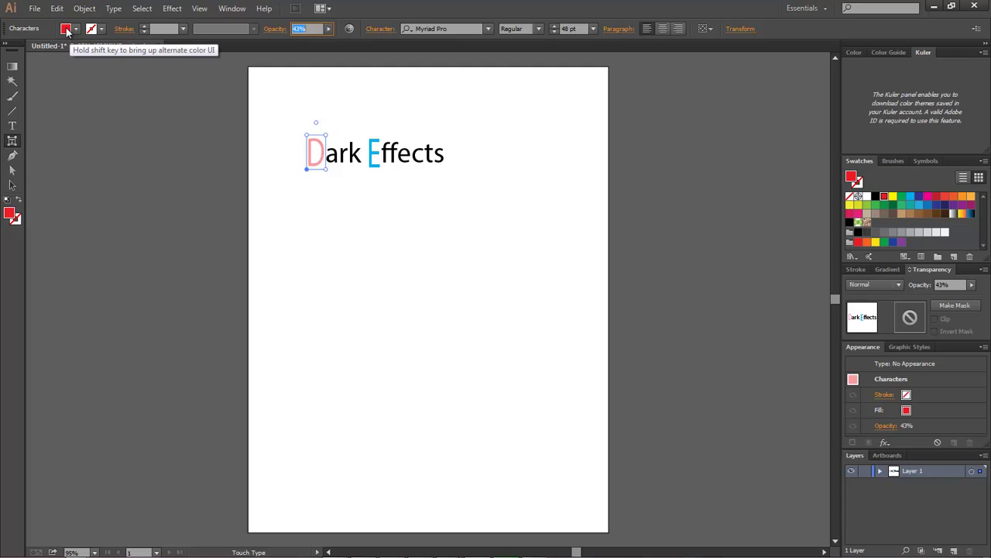
click(66, 29)
click(34, 48)
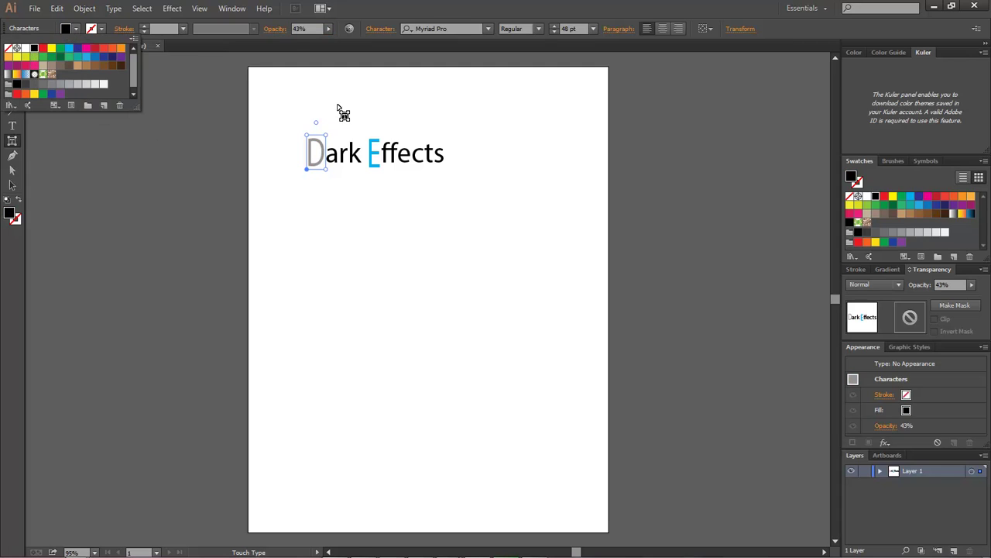
click(345, 73)
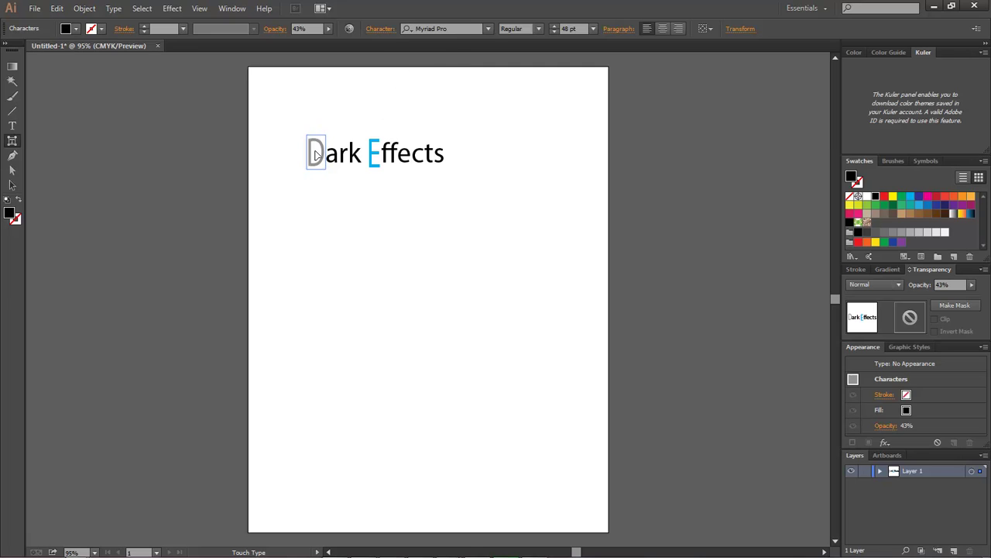
- Set the D's font to Metal Macabre
click(489, 29)
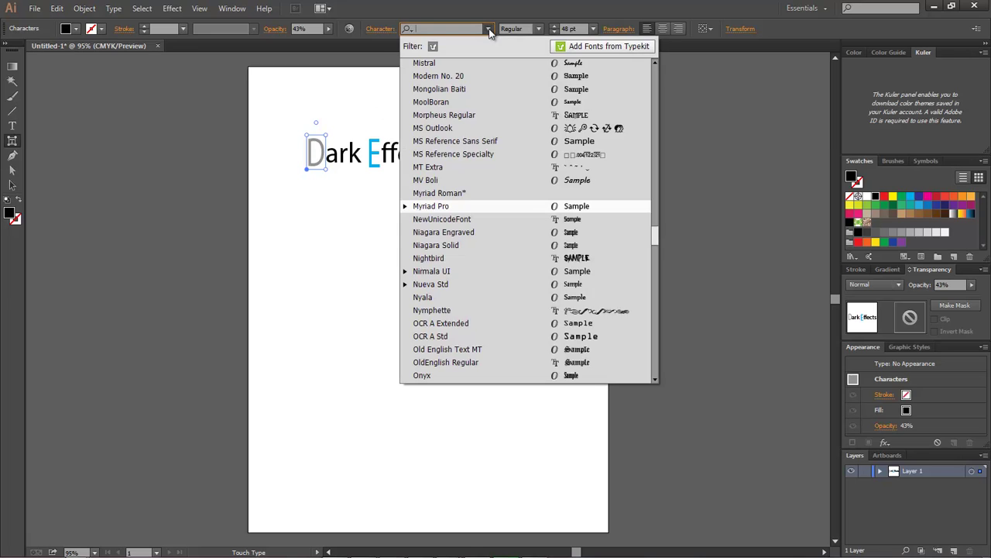
mouse_move(655, 236)
mouse_down()
mouse_move(654, 180)
mouse_move(655, 230)
mouse_up()
click(457, 96)
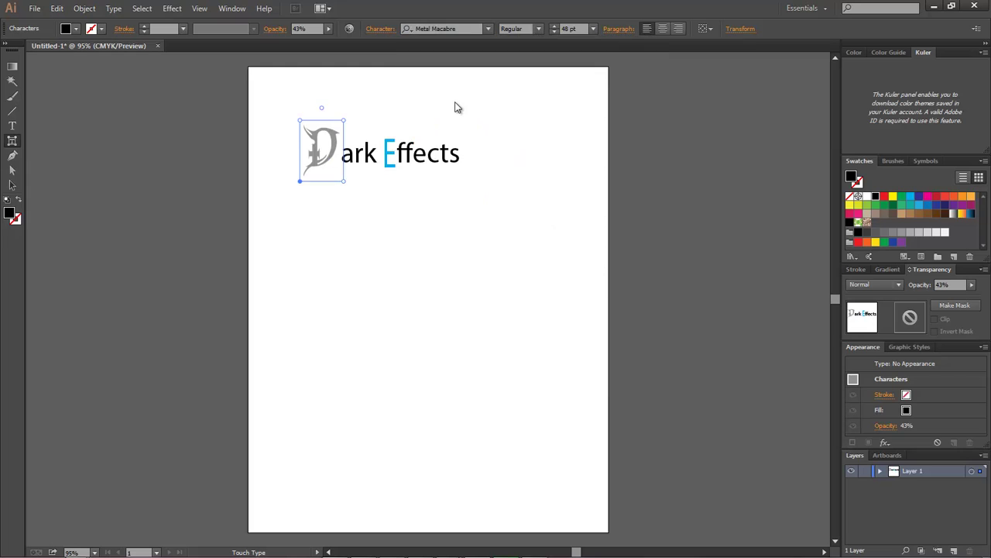